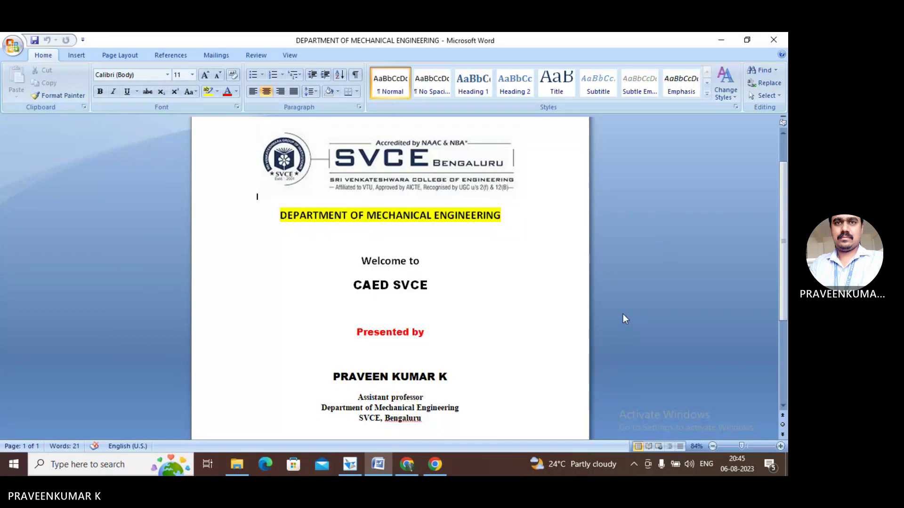
- Switch to the Solid Edge V20 draft showing the dimensioned rectangle
{"action": "left_click", "coordinate": [350, 465]}
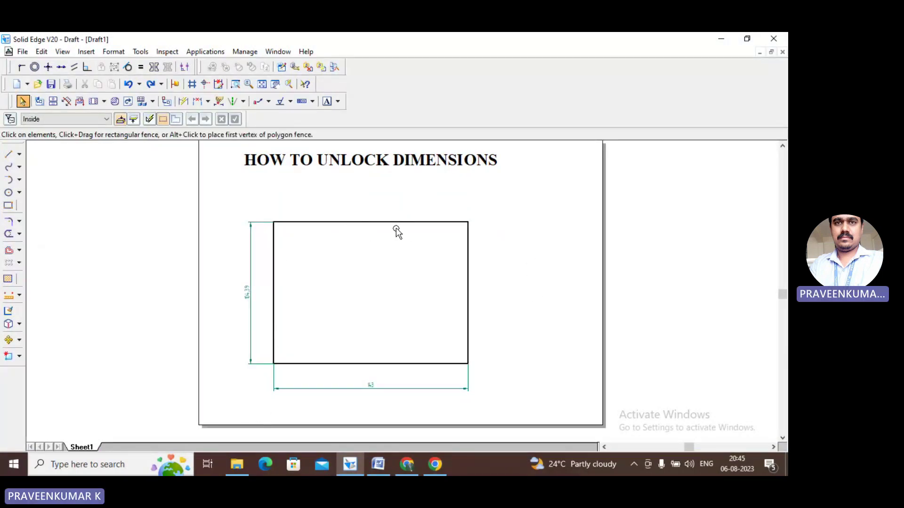
- Change the bottom width dimension from 143 to 150
{"action": "left_click", "coordinate": [371, 389]}
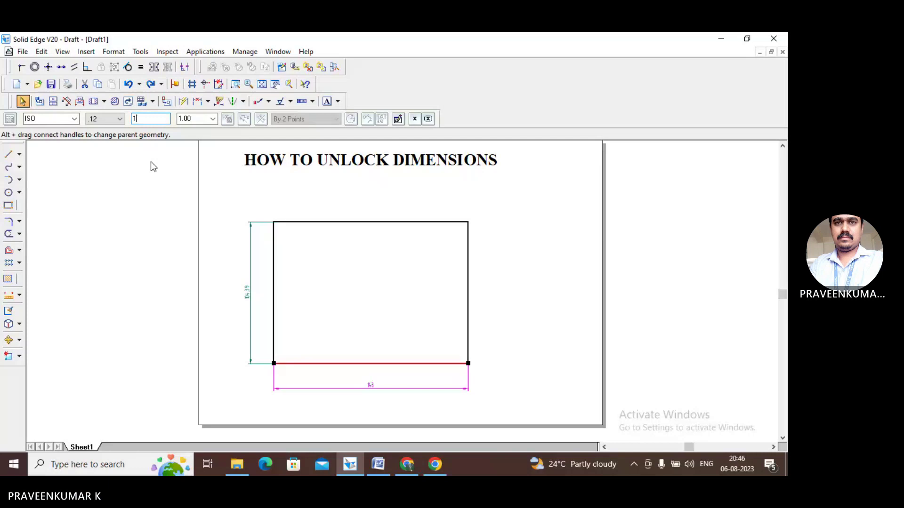
{"action": "type", "text": "150"}
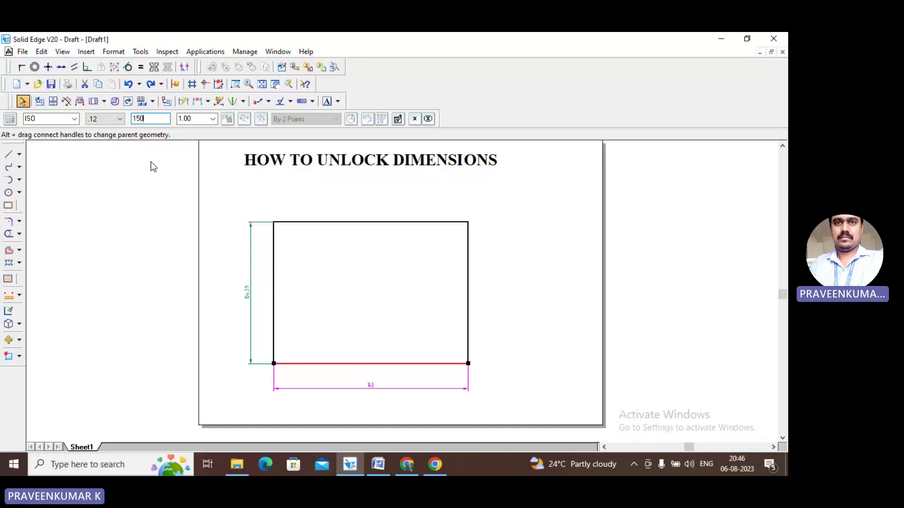
{"action": "key", "text": "Return"}
{"action": "left_click", "coordinate": [555, 311]}
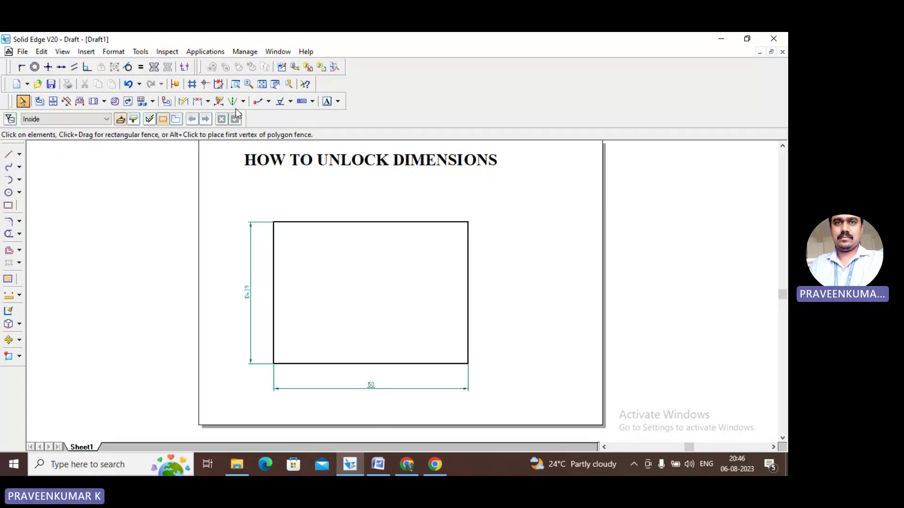
{"action": "left_click", "coordinate": [234, 85]}
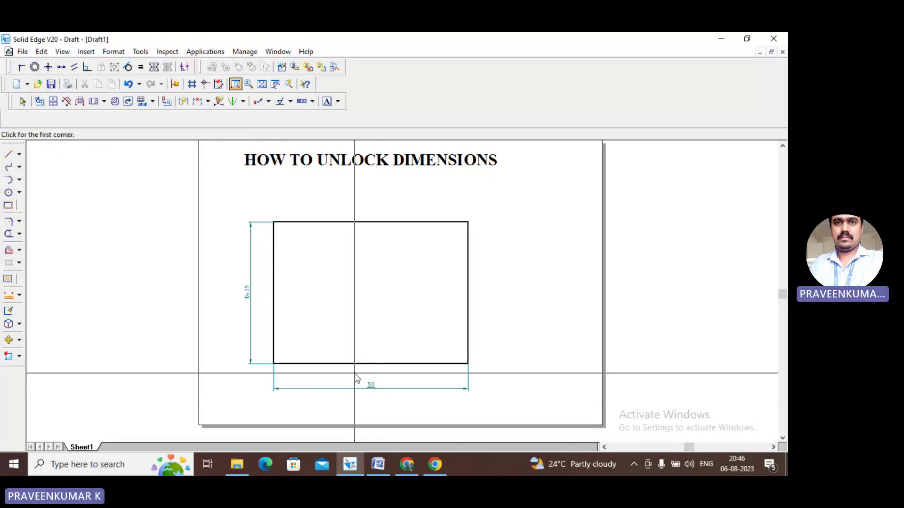
{"action": "left_click_drag", "start_coordinate": [355, 366], "coordinate": [396, 400]}
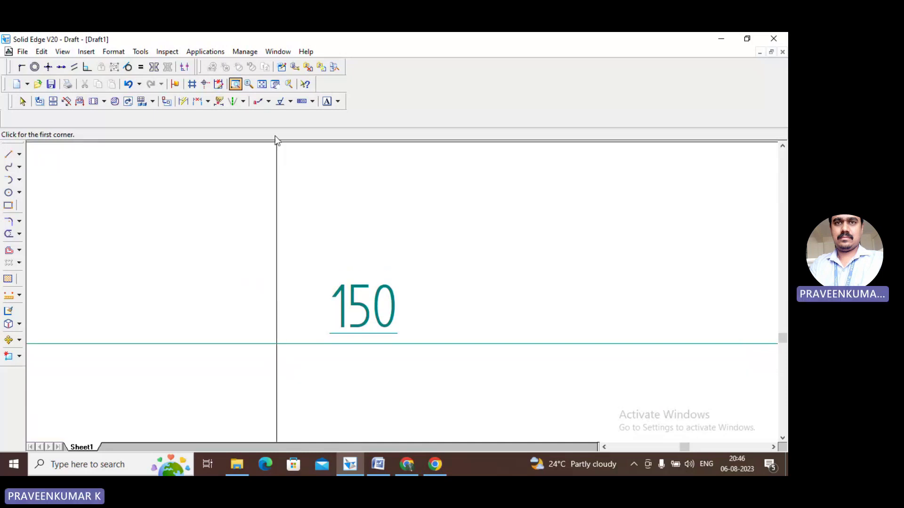
{"action": "left_click", "coordinate": [263, 85]}
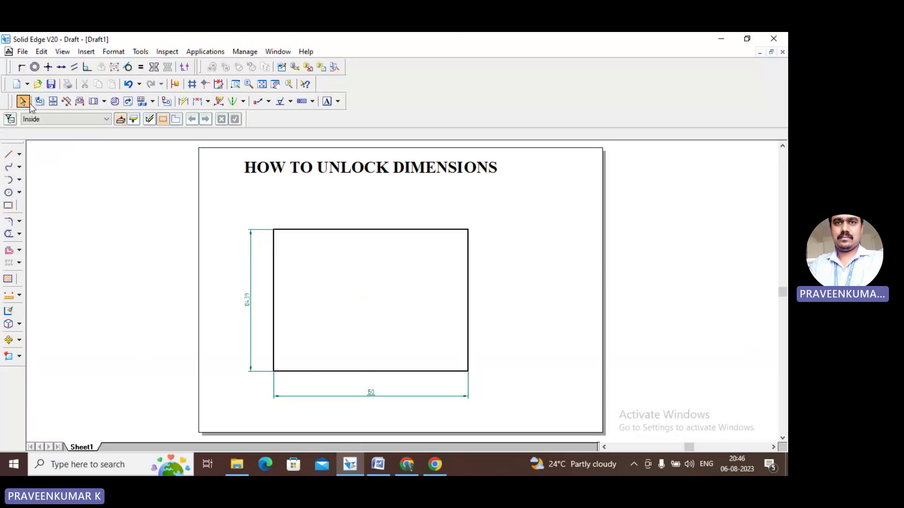
- Change the vertical height dimension from 104.39 to 100
{"action": "left_click", "coordinate": [245, 309]}
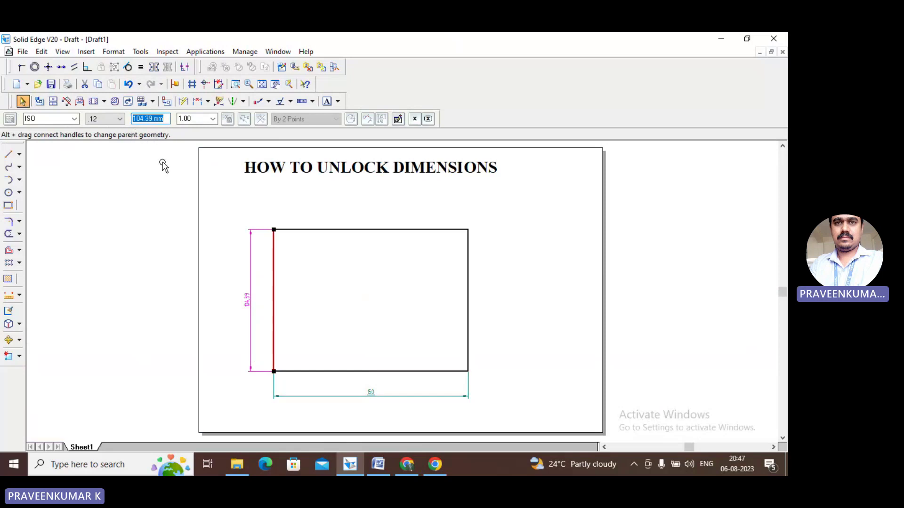
{"action": "type", "text": "1"}
{"action": "type", "text": "00"}
{"action": "key", "text": "Return"}
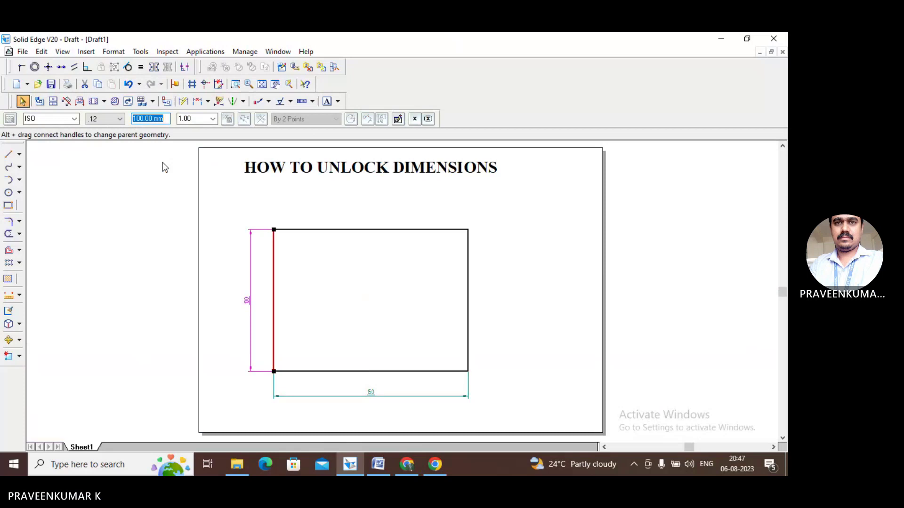
{"action": "left_click", "coordinate": [347, 324]}
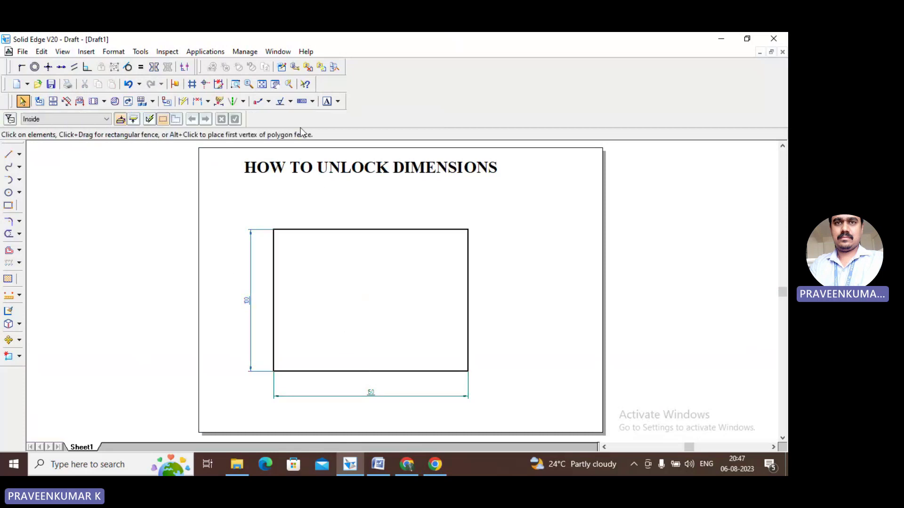
{"action": "left_click", "coordinate": [236, 84]}
{"action": "left_click_drag", "start_coordinate": [235, 276], "coordinate": [264, 320]}
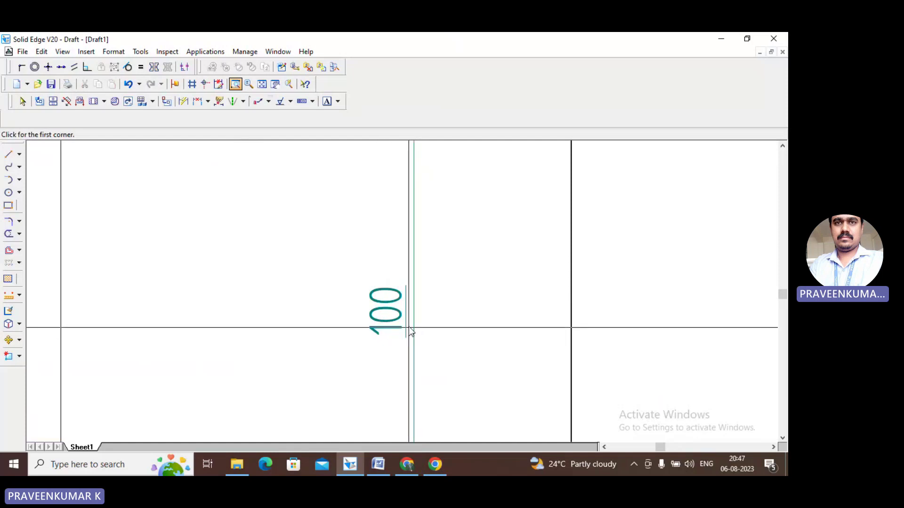
{"action": "left_click", "coordinate": [262, 84]}
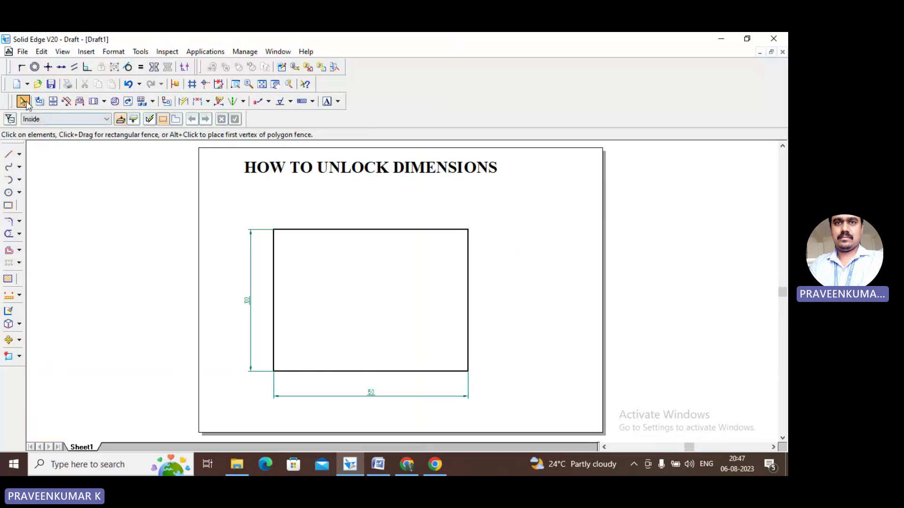
- Enable Tools > Maintain Relationships and confirm it is checked
{"action": "left_click", "coordinate": [140, 53]}
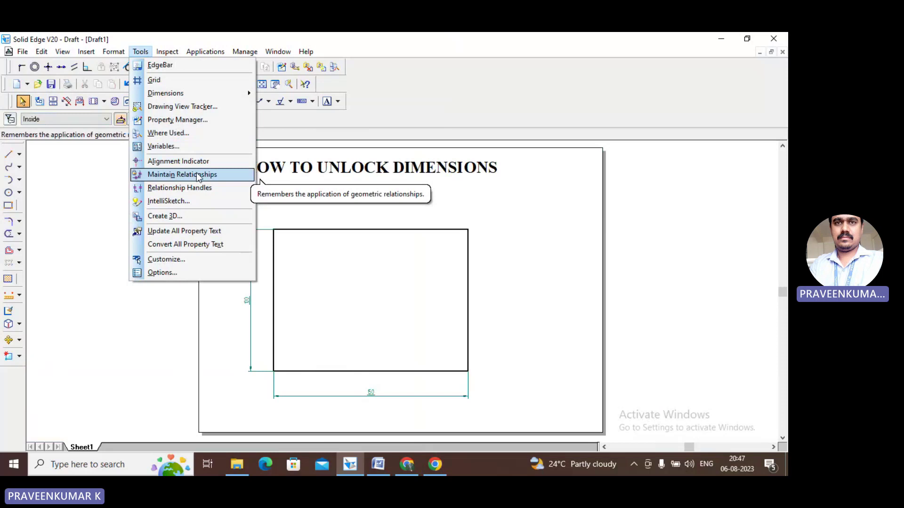
{"action": "left_click", "coordinate": [197, 175]}
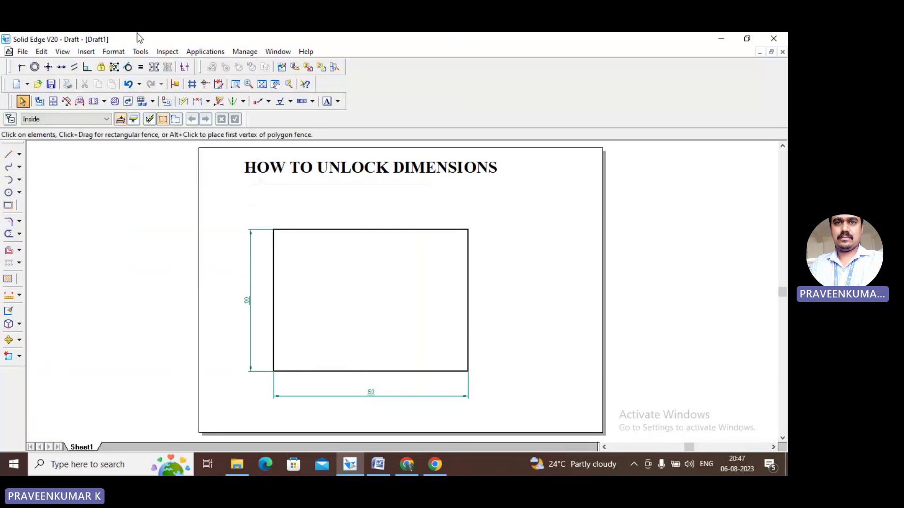
{"action": "left_click", "coordinate": [142, 53]}
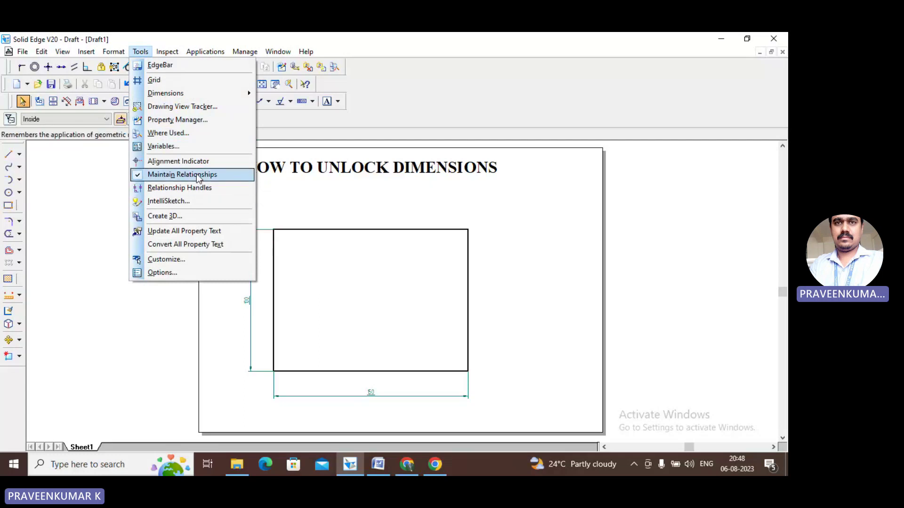
- Toggle the width and height dimensions between driving and driven to unlock them
{"action": "left_click", "coordinate": [357, 275]}
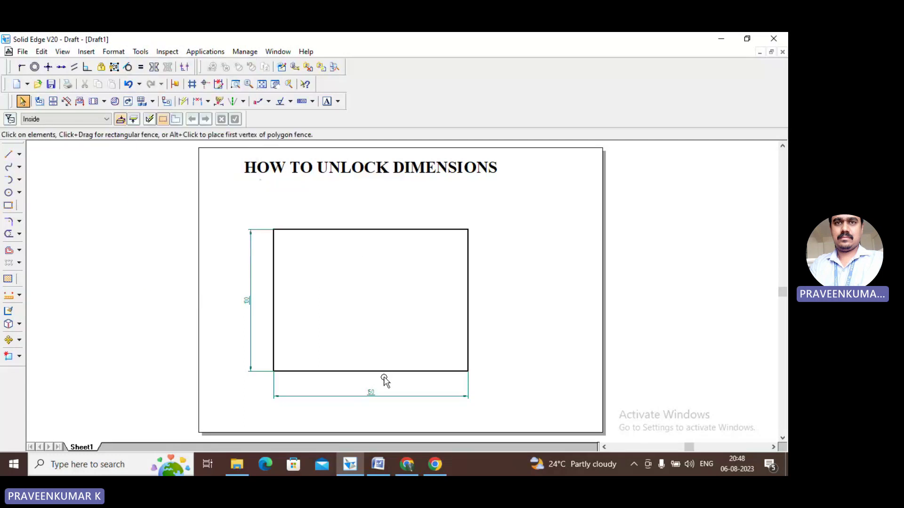
{"action": "left_click", "coordinate": [371, 398]}
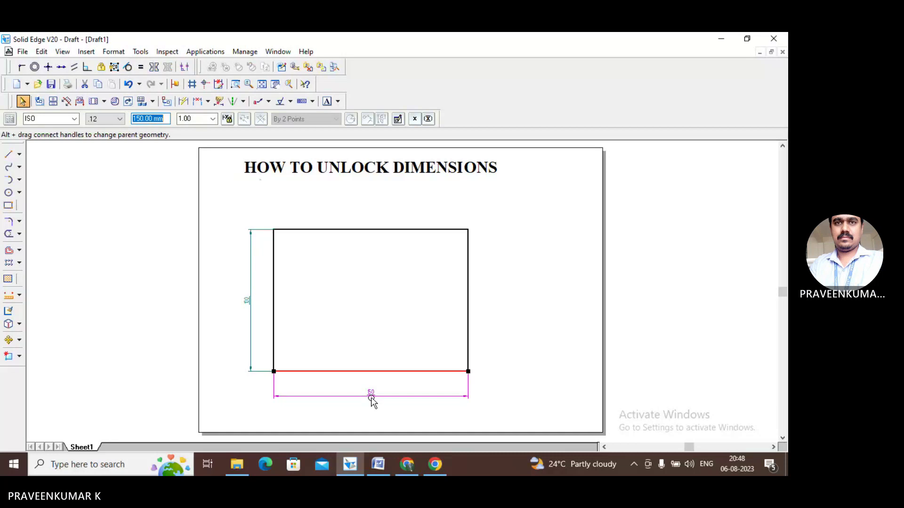
{"action": "left_click", "coordinate": [227, 119]}
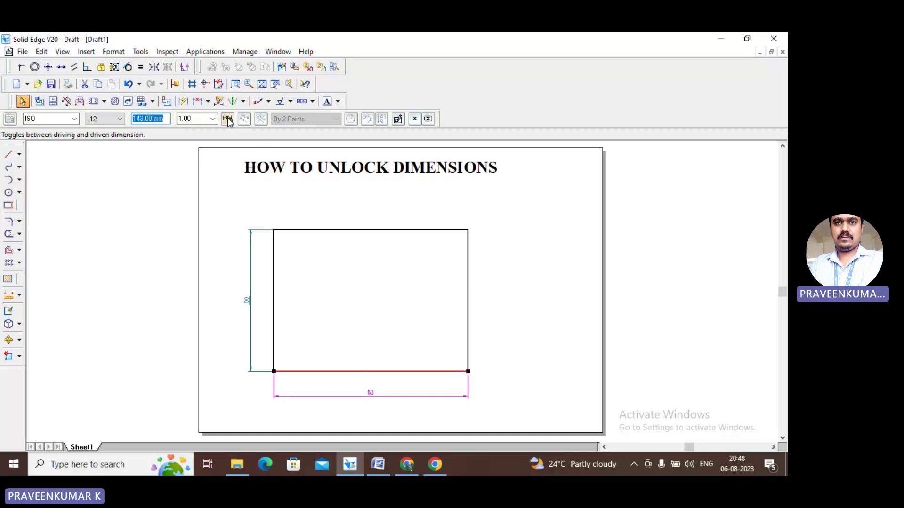
{"action": "left_click", "coordinate": [230, 188]}
{"action": "left_click", "coordinate": [245, 300]}
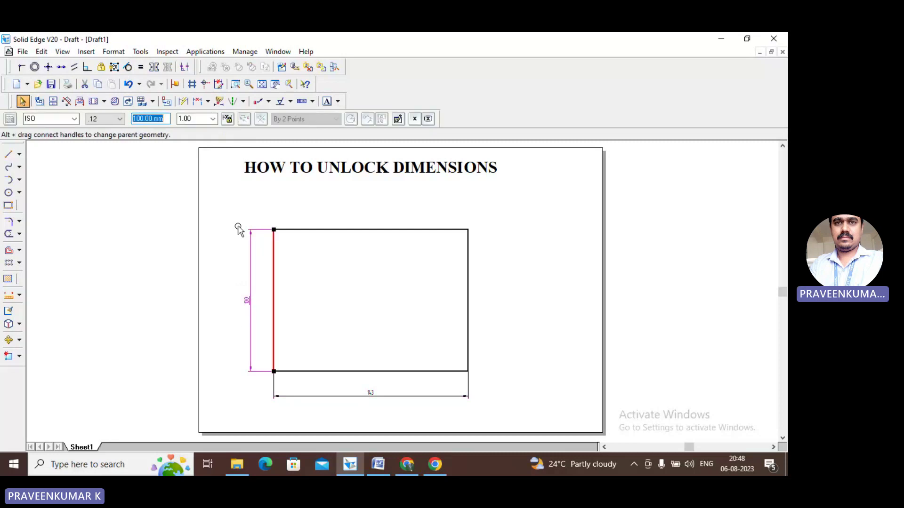
{"action": "left_click", "coordinate": [228, 119]}
{"action": "left_click", "coordinate": [236, 210]}
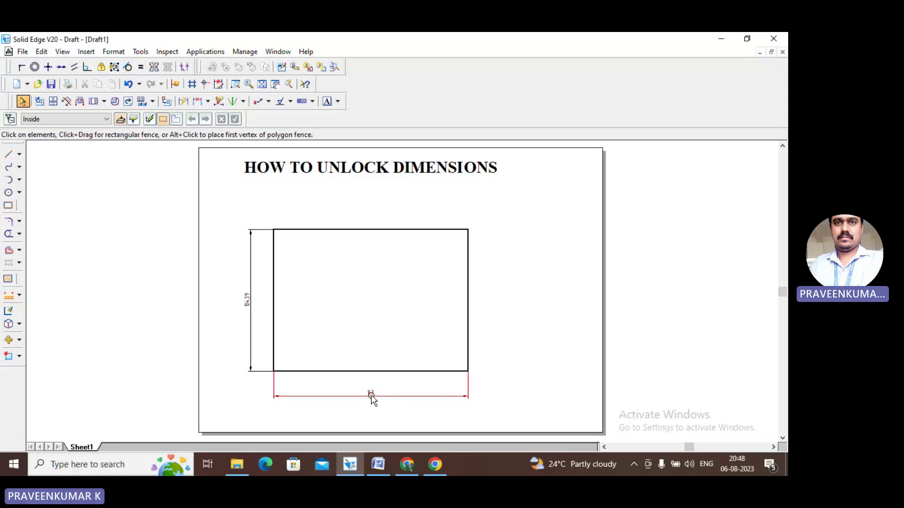
- Re-enter 150 for the width dimension so the bottom edge lengthens
{"action": "left_click", "coordinate": [371, 398]}
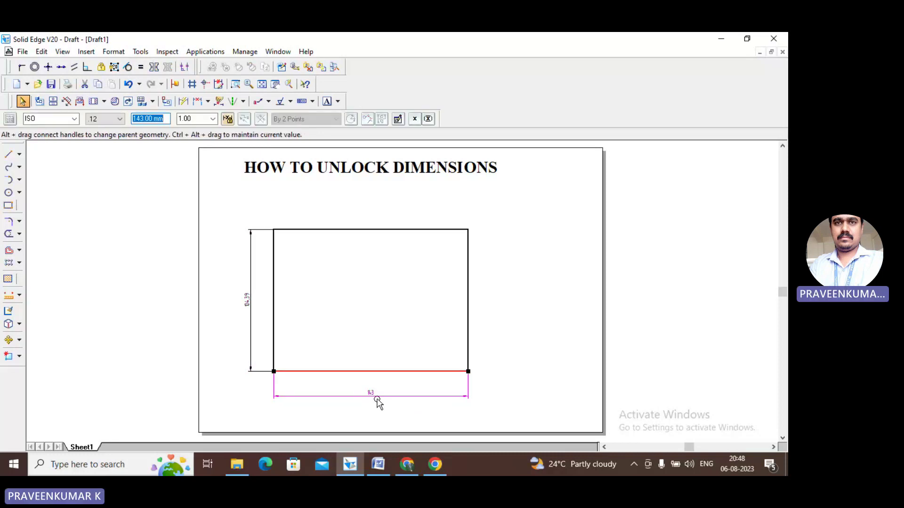
{"action": "left_click", "coordinate": [374, 338]}
{"action": "left_click", "coordinate": [367, 397]}
{"action": "type", "text": "150"}
{"action": "key", "text": "Return"}
- Set the vertical height dimension to 110 so the left edge stretches upward
{"action": "left_click", "coordinate": [517, 320]}
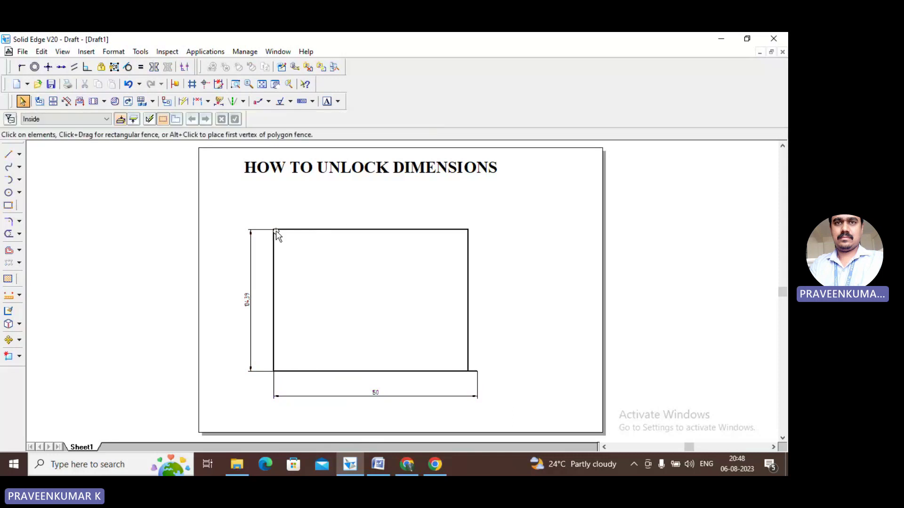
{"action": "left_click", "coordinate": [246, 304]}
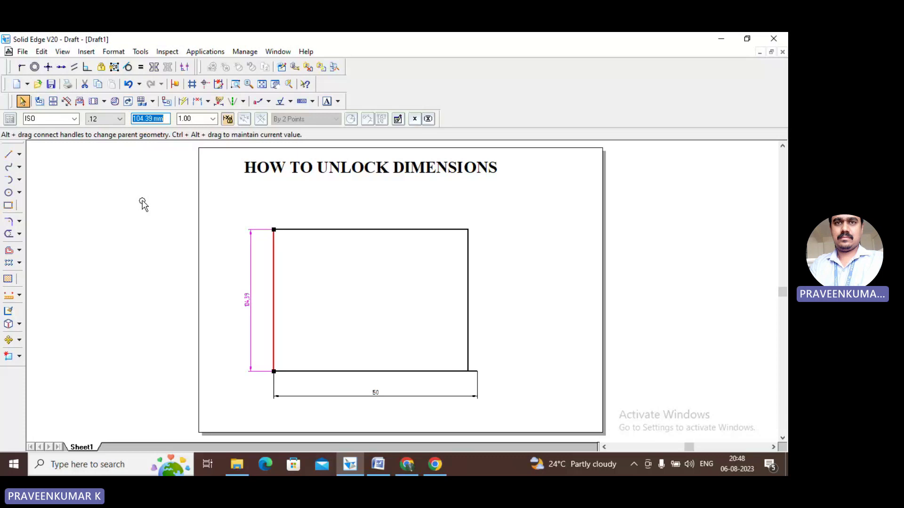
{"action": "type", "text": "10"}
{"action": "type", "text": "1"}
{"action": "key", "text": "Return"}
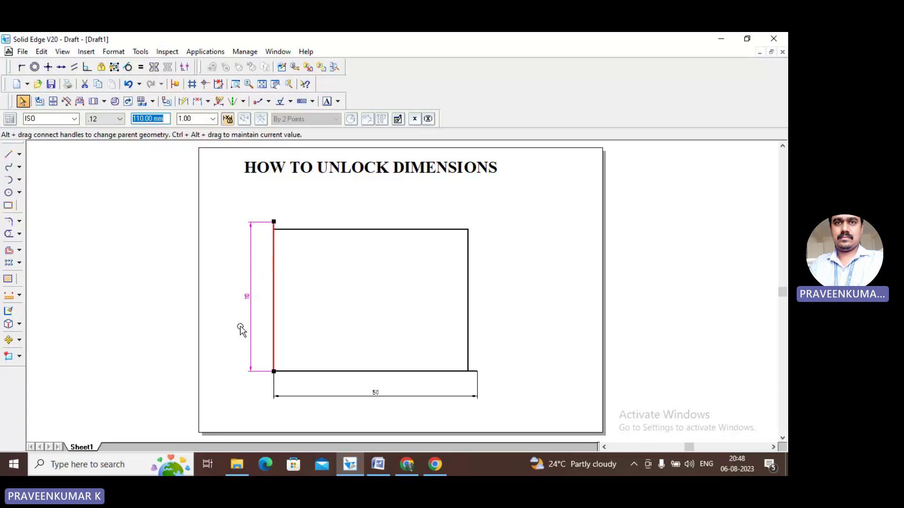
{"action": "left_click", "coordinate": [241, 329]}
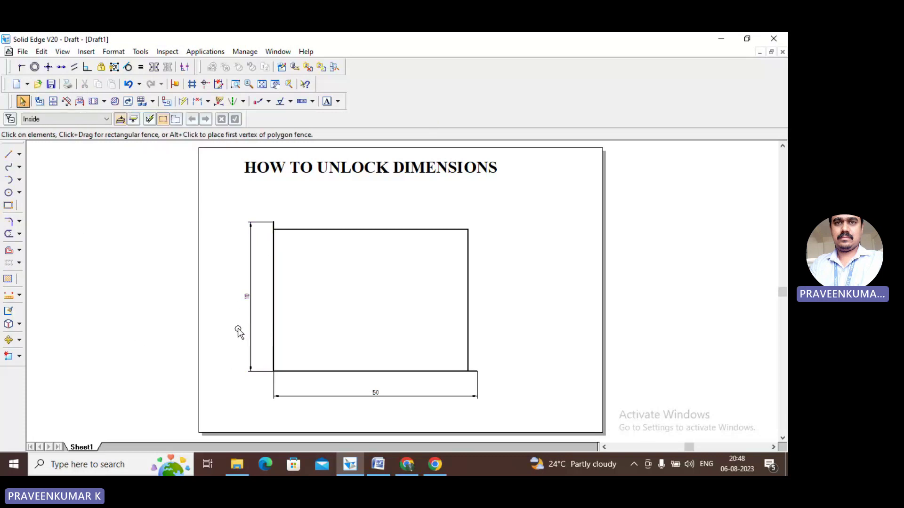
{"action": "left_click", "coordinate": [236, 84]}
{"action": "left_click_drag", "start_coordinate": [227, 284], "coordinate": [263, 319]}
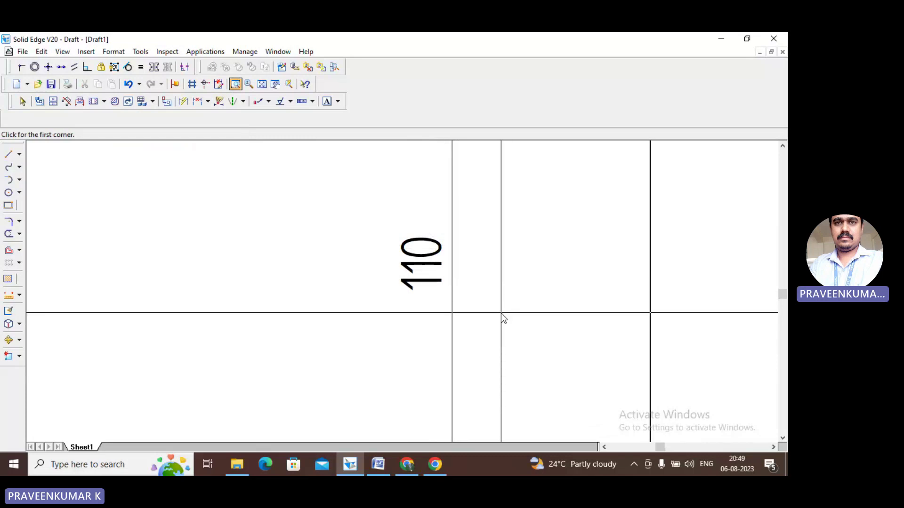
{"action": "left_click", "coordinate": [22, 102]}
{"action": "left_click", "coordinate": [261, 84]}
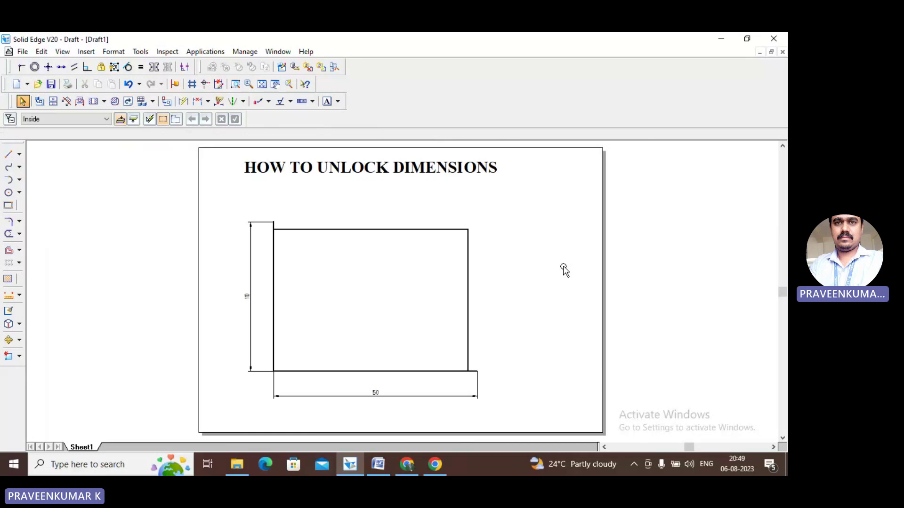
- Return to the department welcome document in Microsoft Word
{"action": "left_click", "coordinate": [378, 465]}
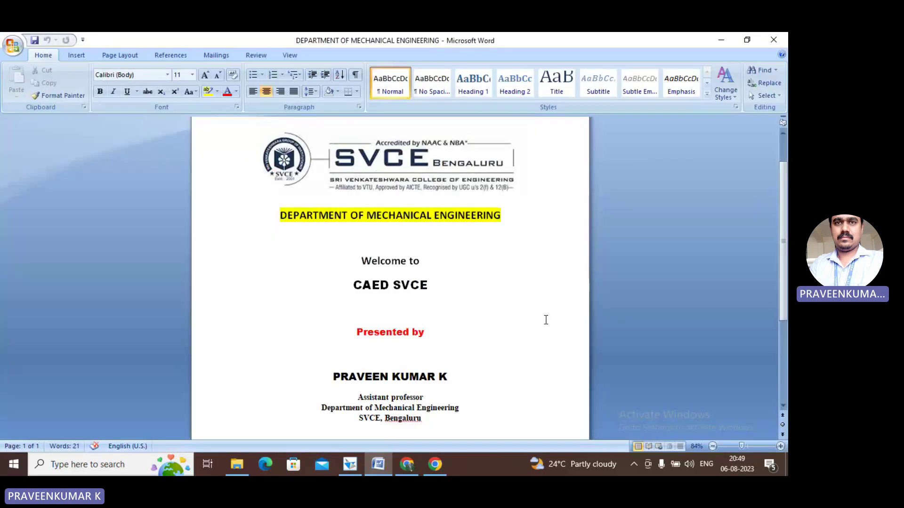